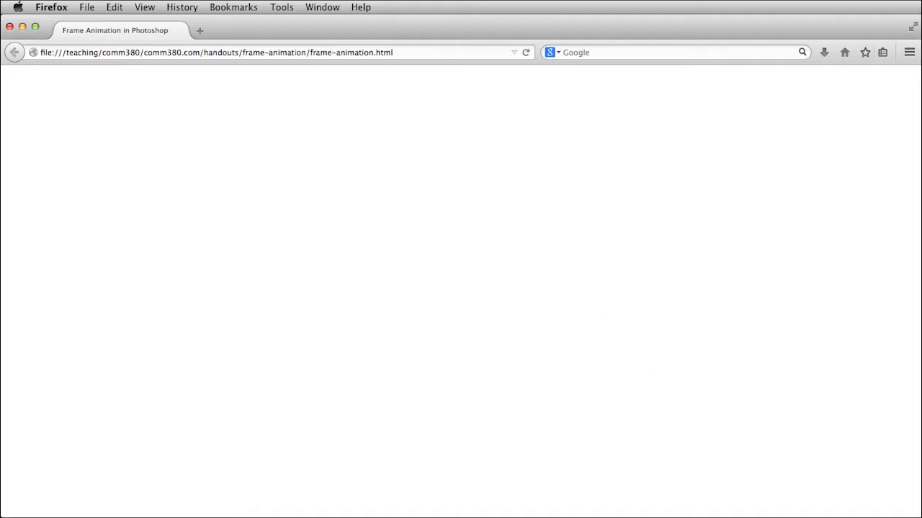
- Switch to Photoshop and step through animation frames 1 to 8, comparing the dot columns in frames 7 and 8
key(super+Tab)
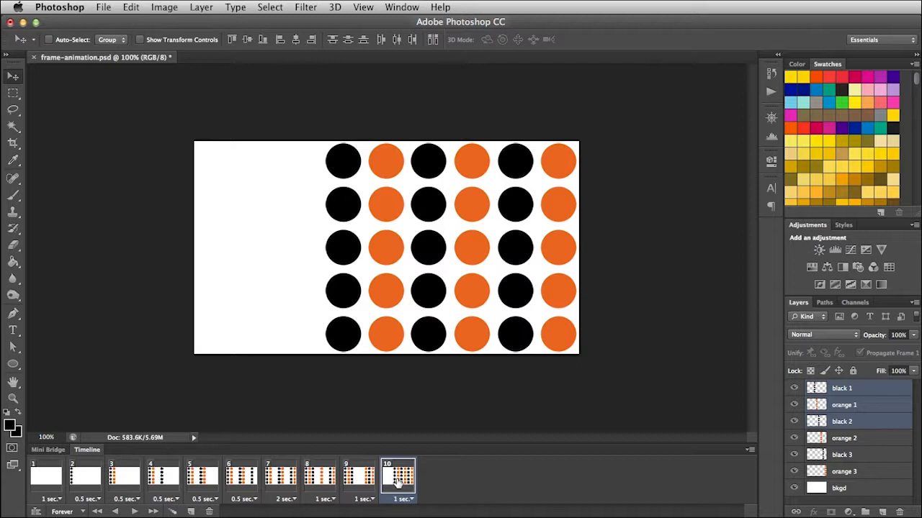
click(46, 480)
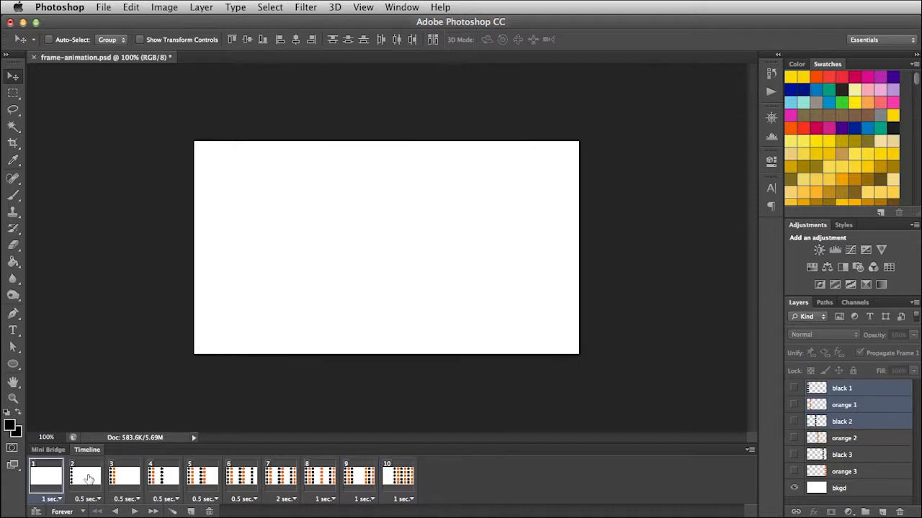
click(88, 478)
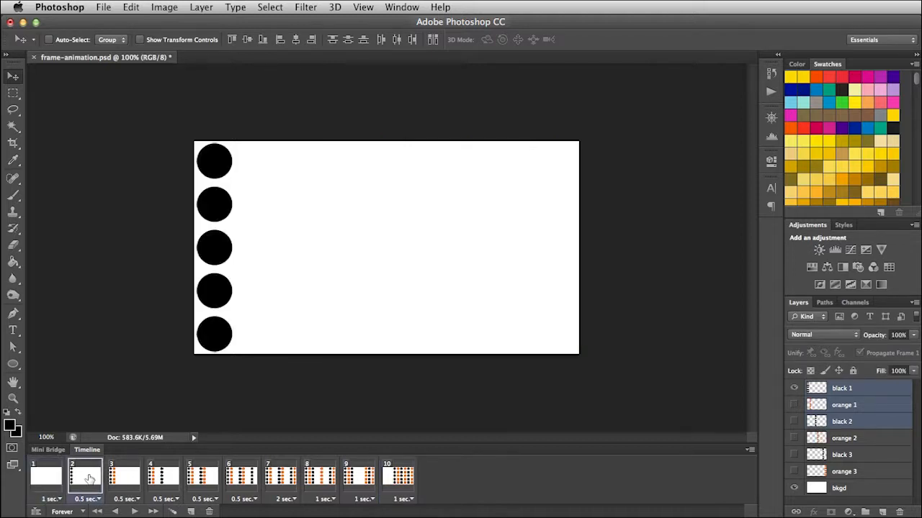
click(128, 479)
click(167, 479)
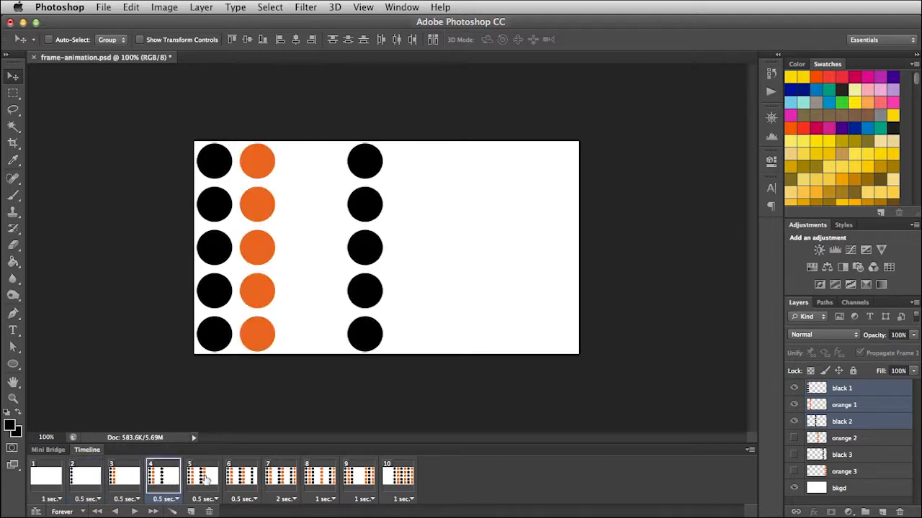
click(204, 478)
click(240, 481)
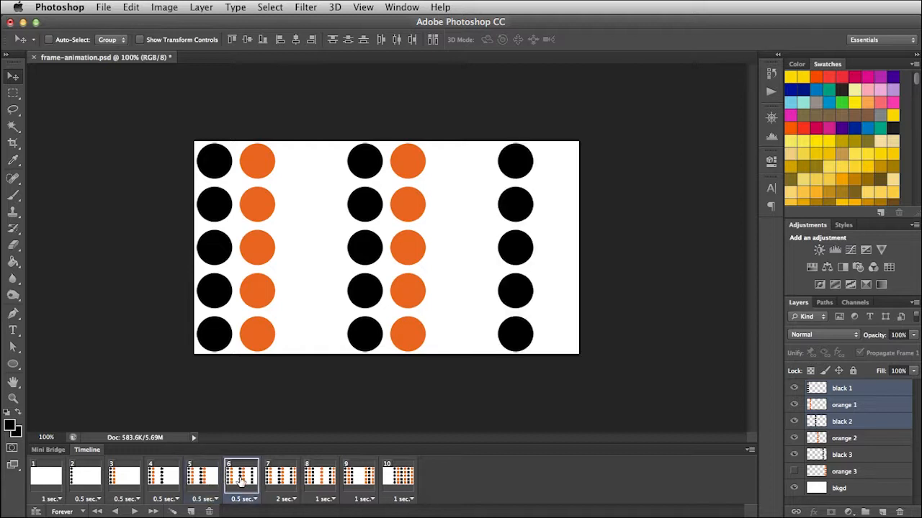
click(280, 484)
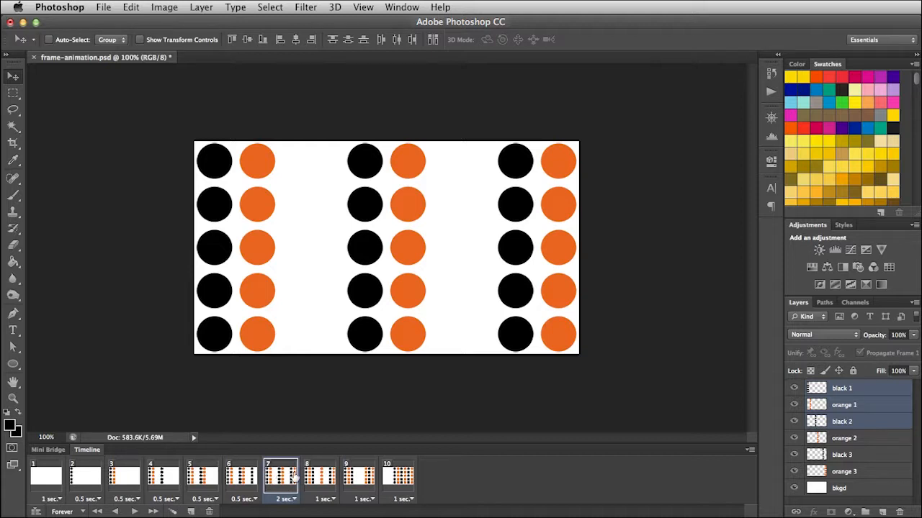
click(319, 481)
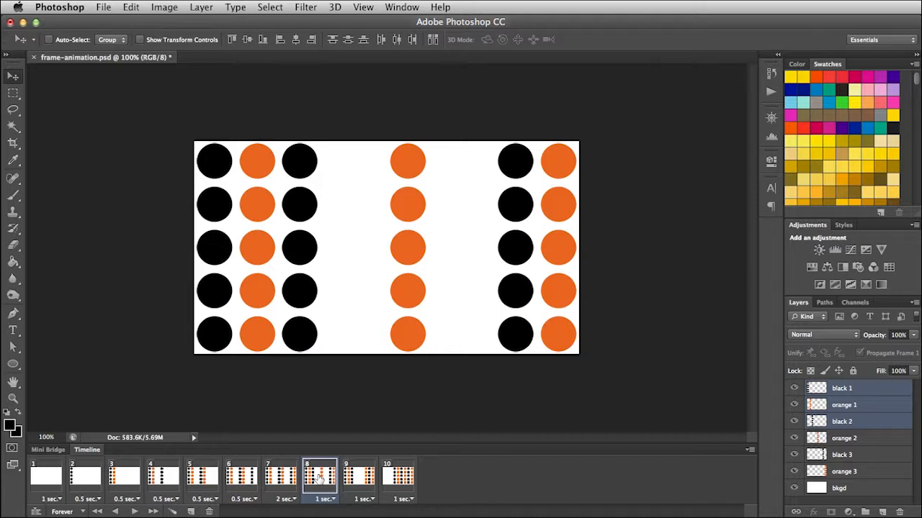
click(281, 481)
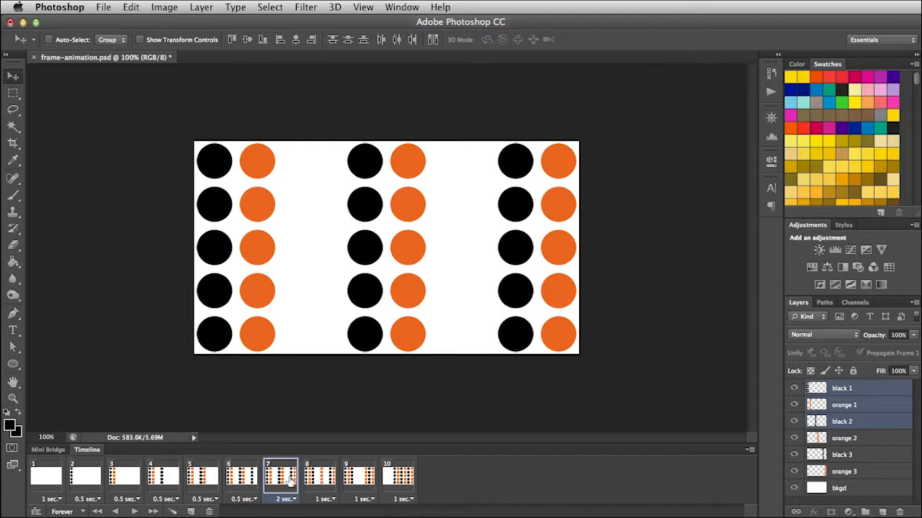
click(321, 481)
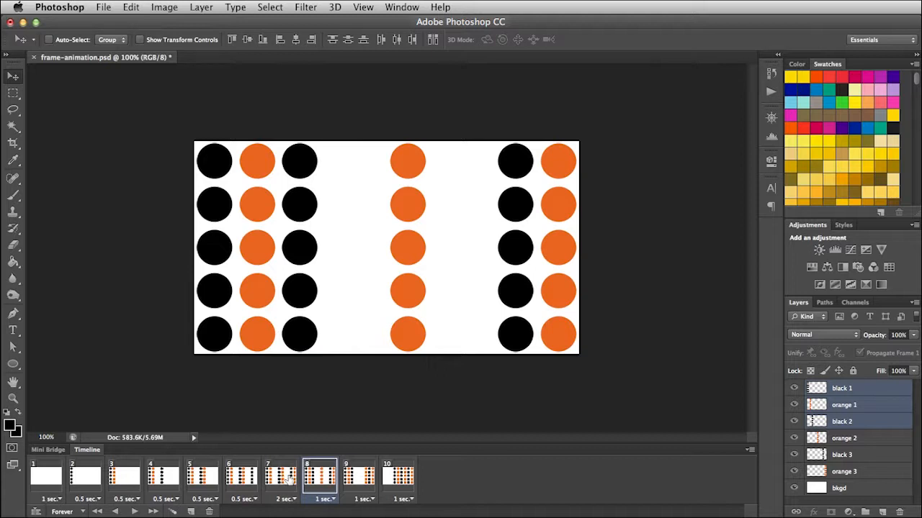
- Tween the selected frames 7 and 8, adding 10 frames with all layers, position, opacity and effects included
click(281, 481)
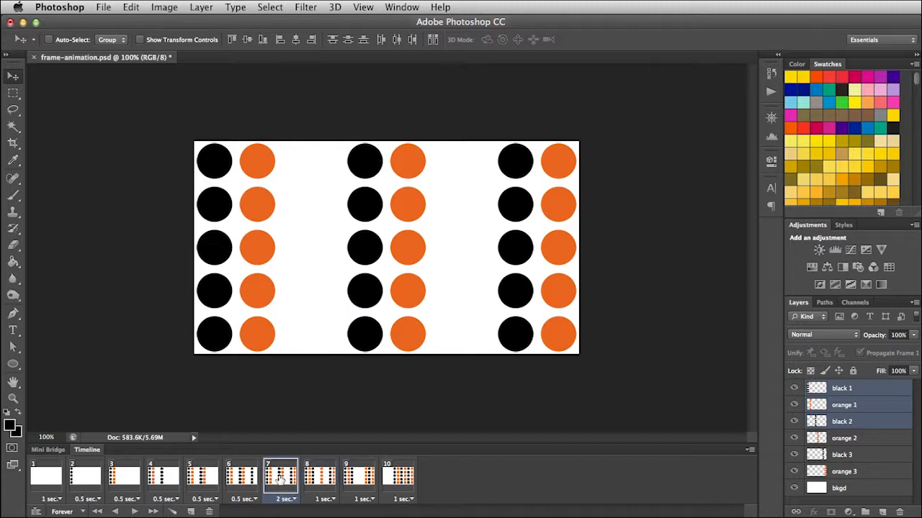
shift+click(327, 481)
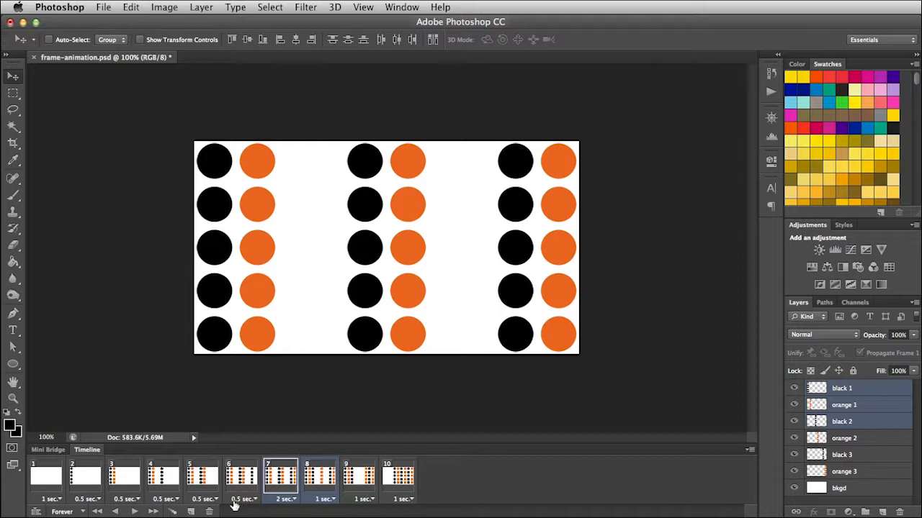
click(173, 512)
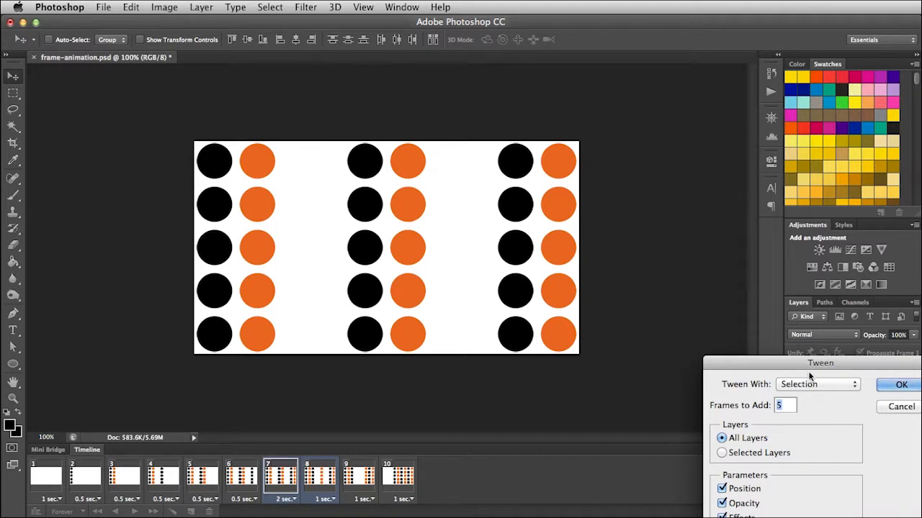
drag(762, 363, 346, 241)
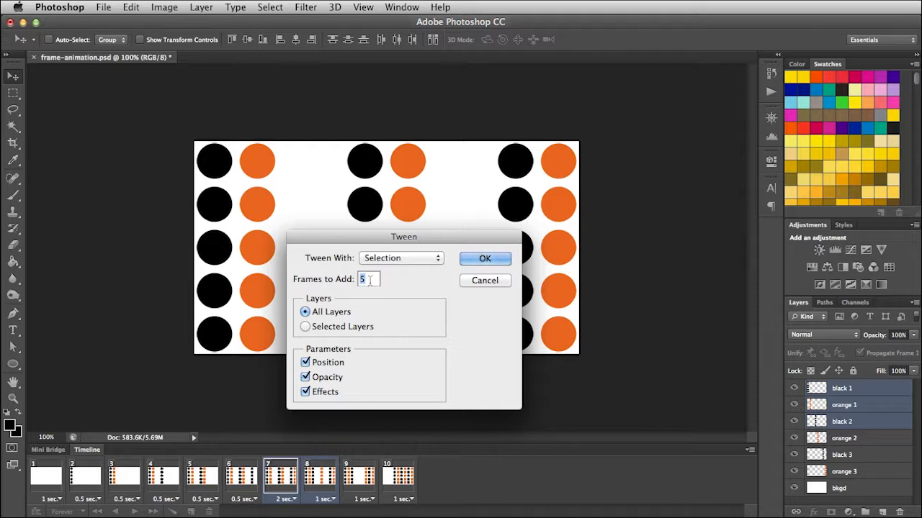
text(10)
click(486, 259)
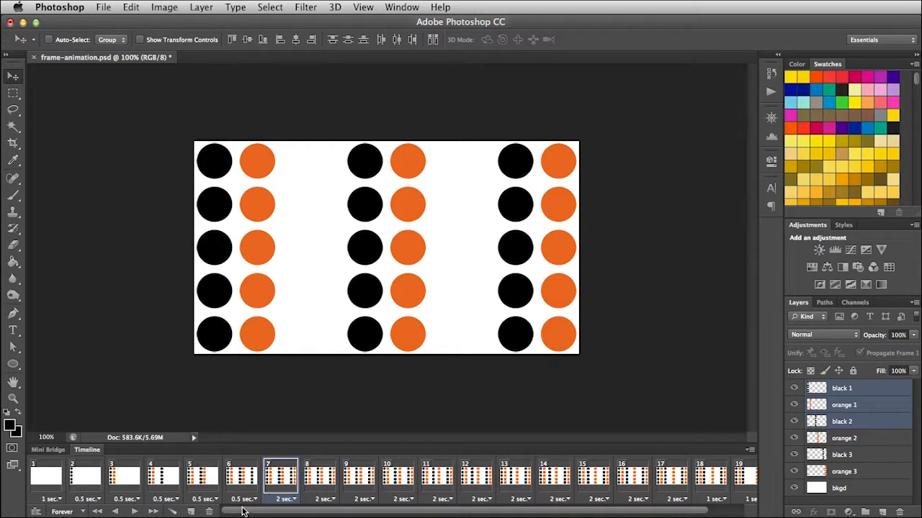
- Examine frames 8 to 19 one by one to see how the second black dot column moves across the tween
drag(254, 512, 374, 515)
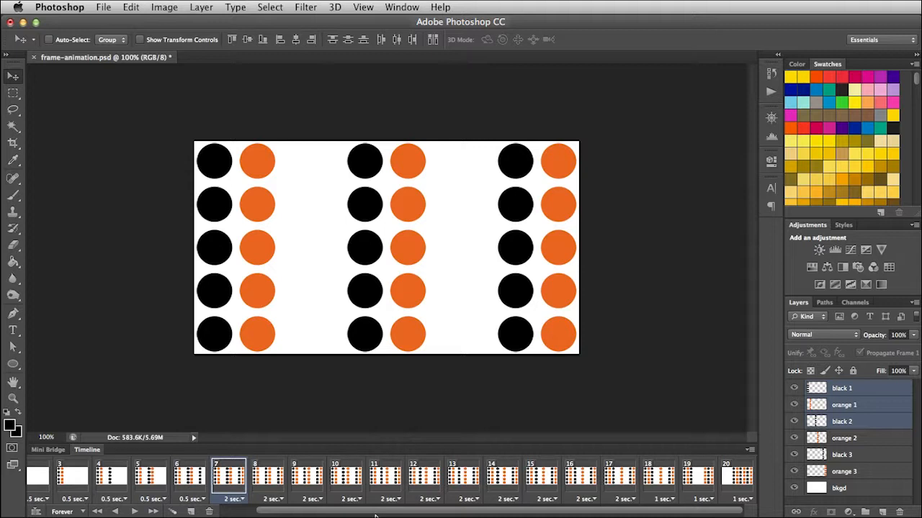
click(268, 477)
click(311, 479)
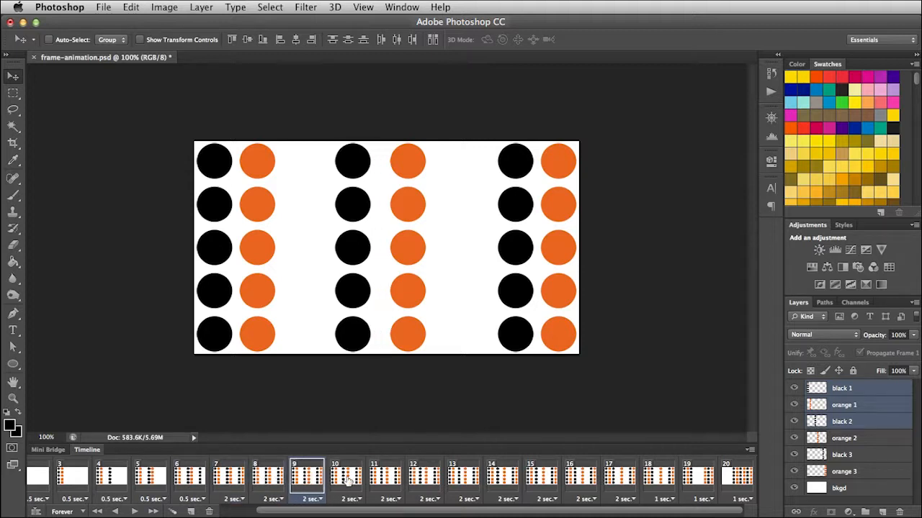
click(349, 479)
click(391, 480)
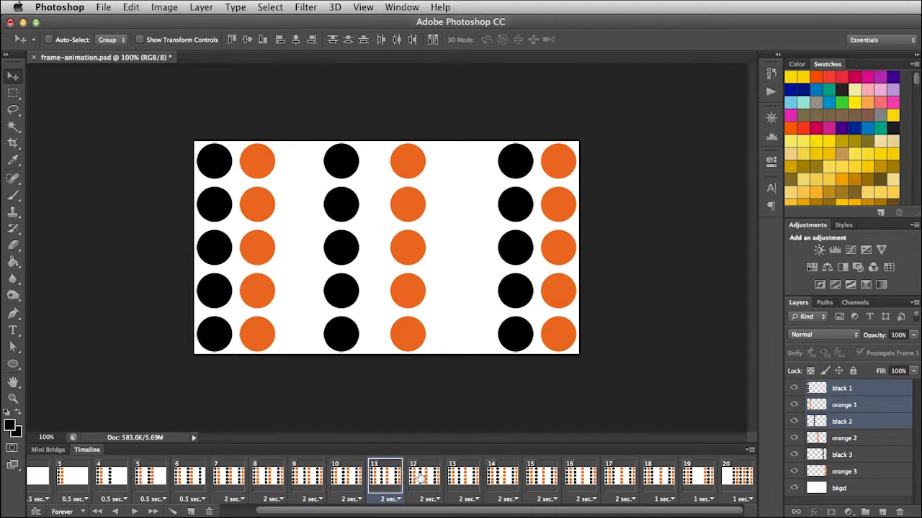
click(422, 477)
click(471, 480)
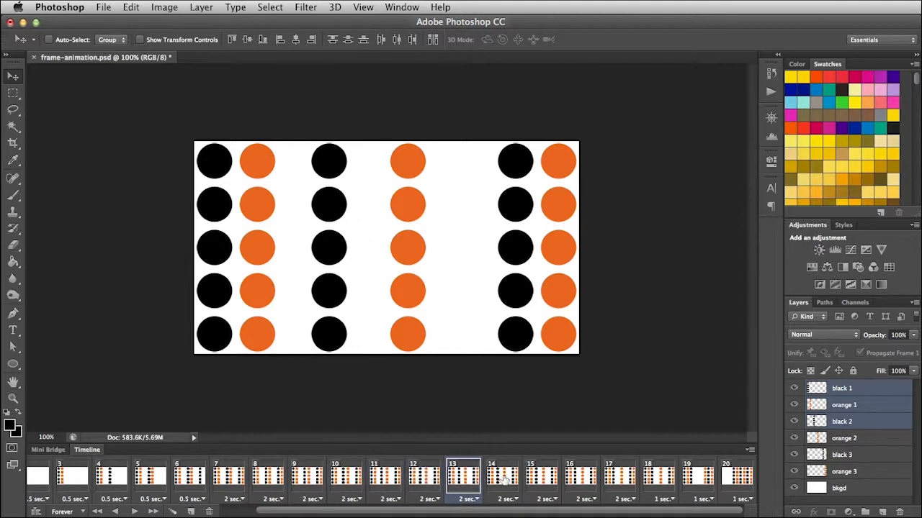
click(503, 479)
click(543, 481)
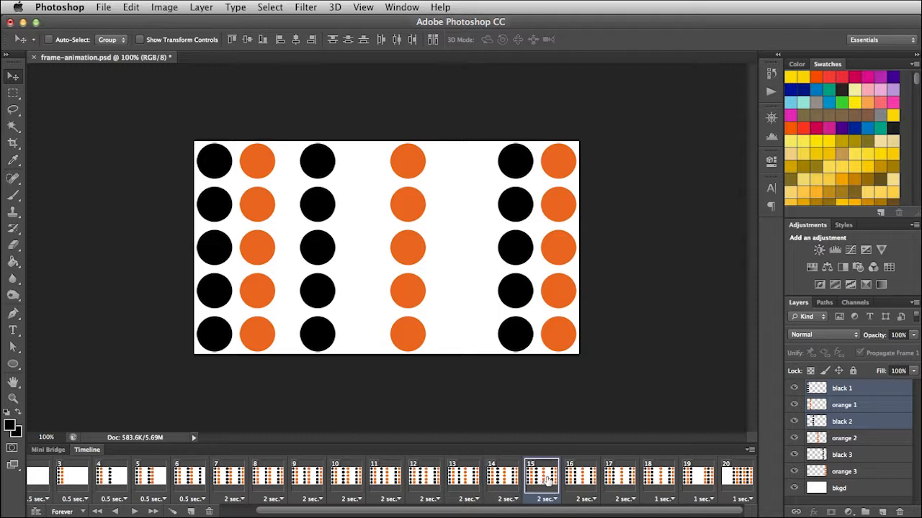
click(580, 481)
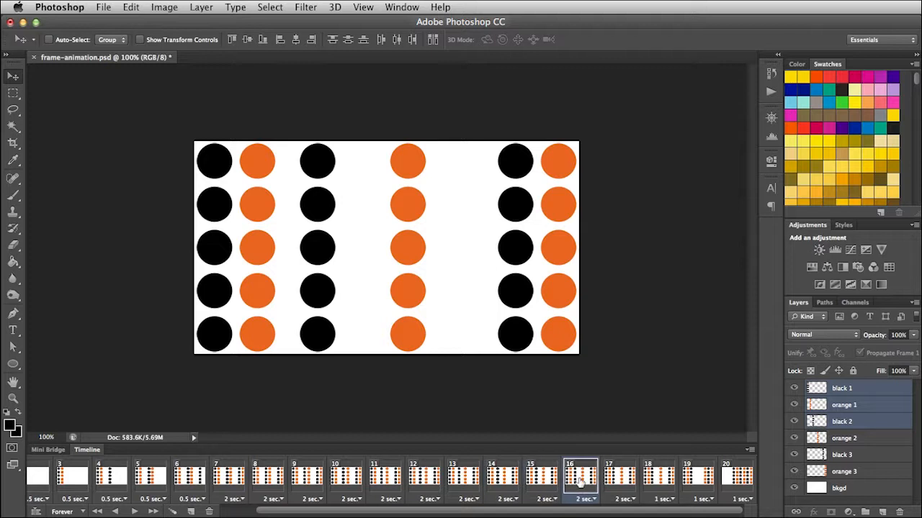
click(617, 482)
click(655, 481)
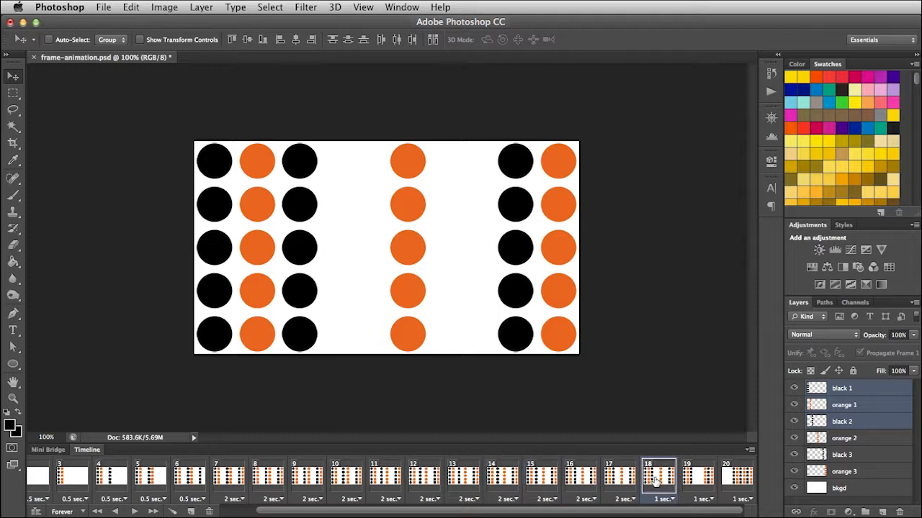
click(694, 481)
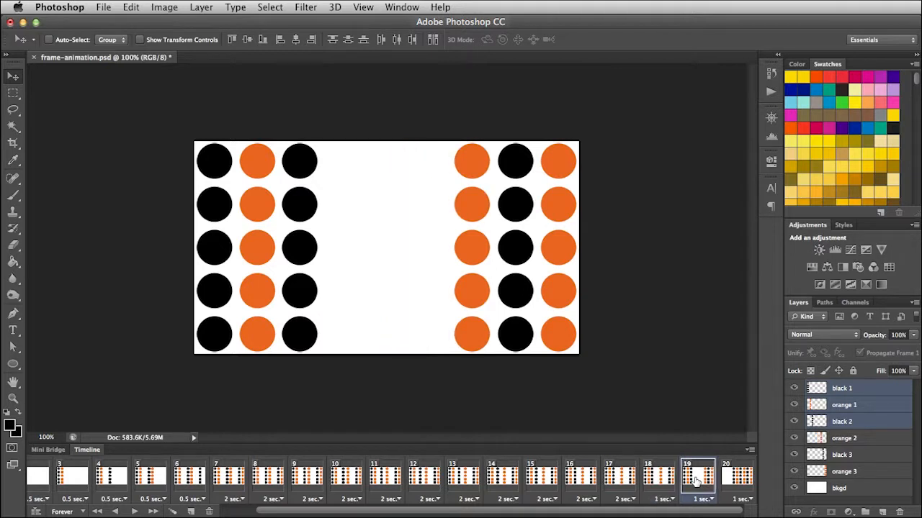
click(655, 481)
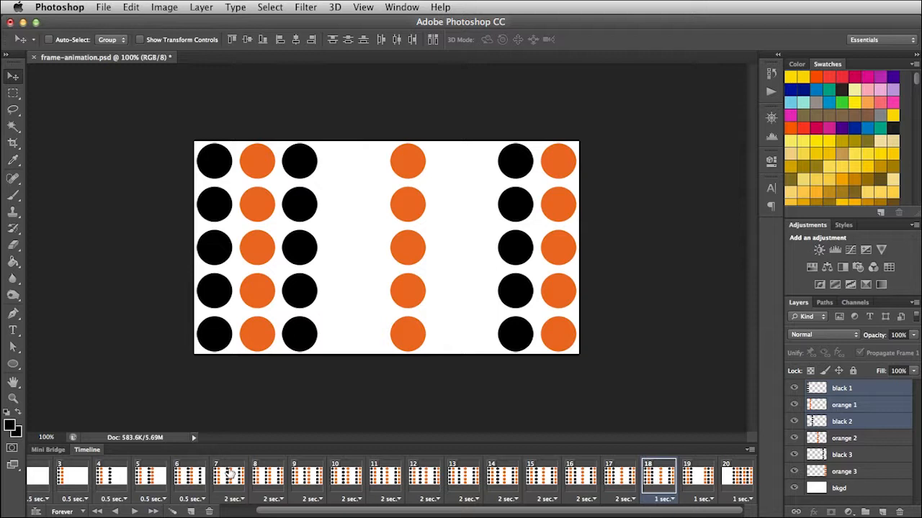
- Set the delay of tweened frames 8 through 17 to 0.1 seconds and play the animation from frame 7
click(268, 478)
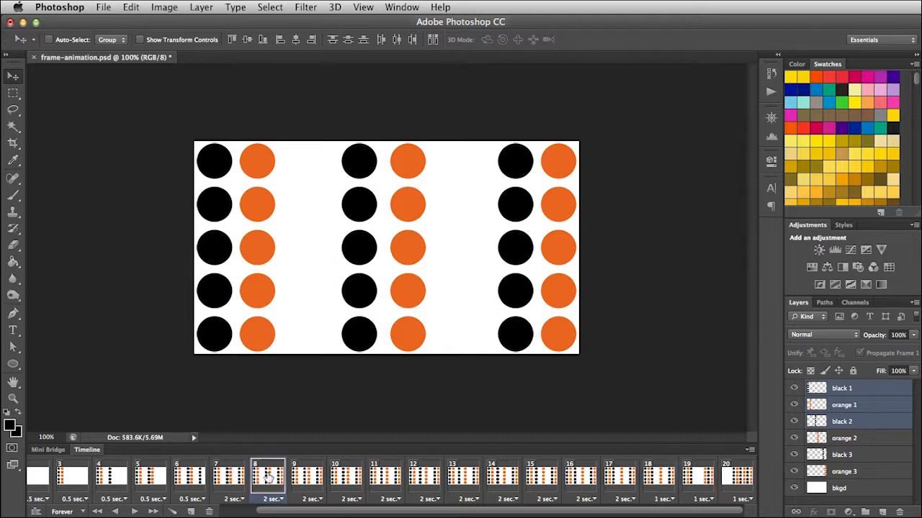
shift+click(617, 480)
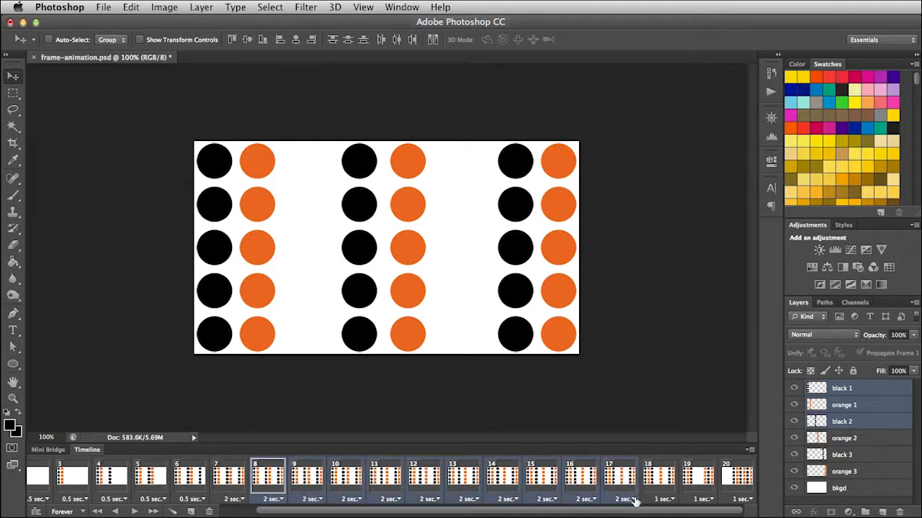
click(632, 499)
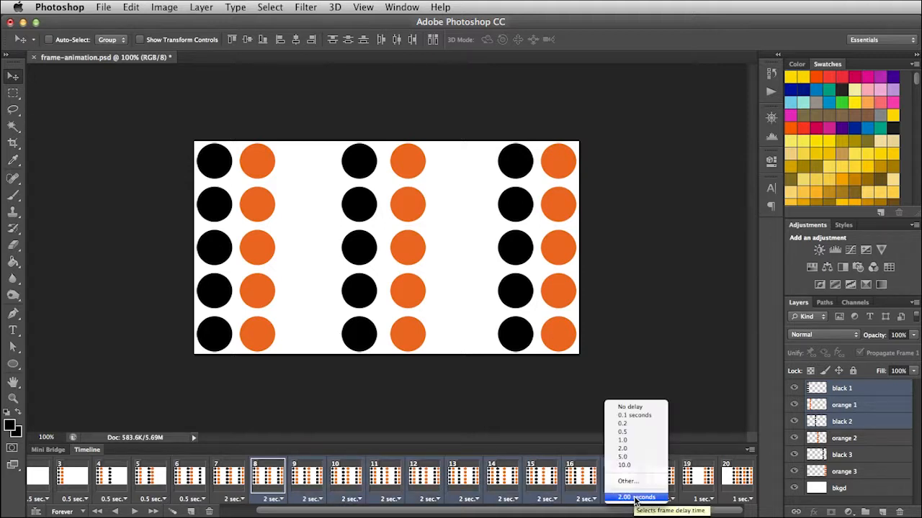
click(637, 416)
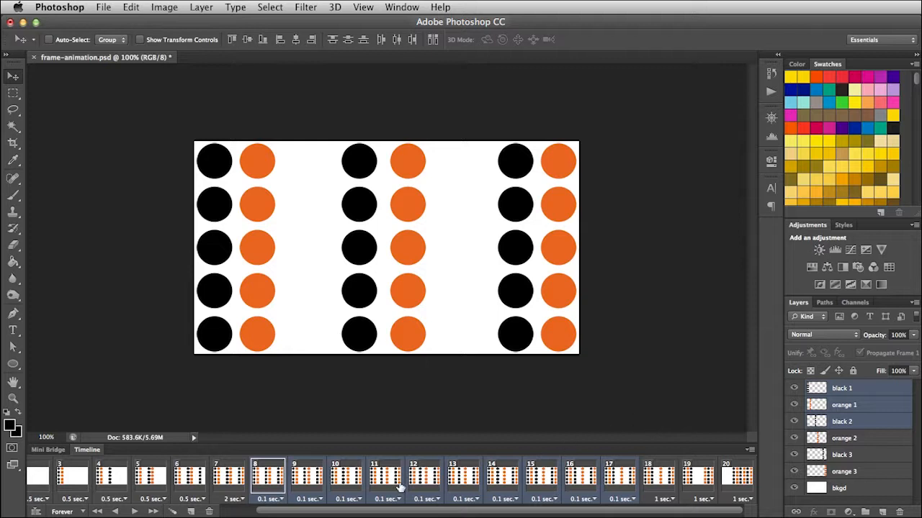
click(227, 479)
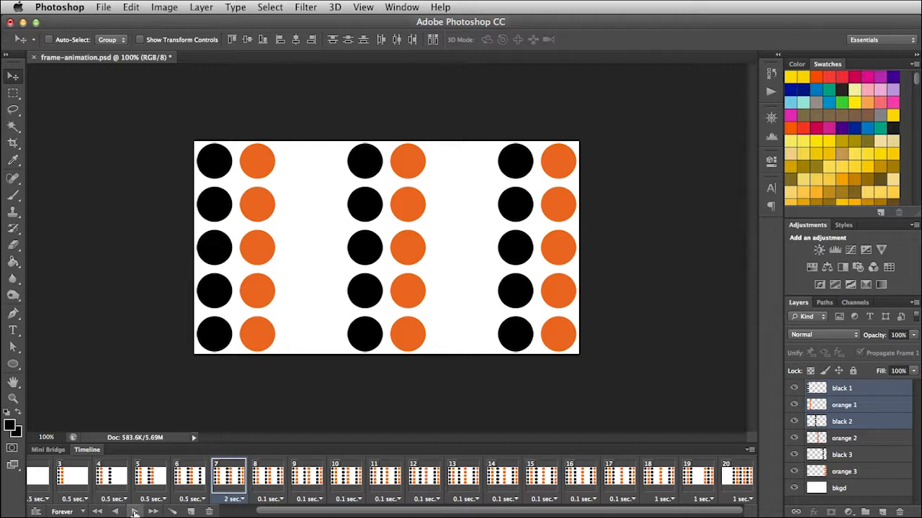
click(134, 512)
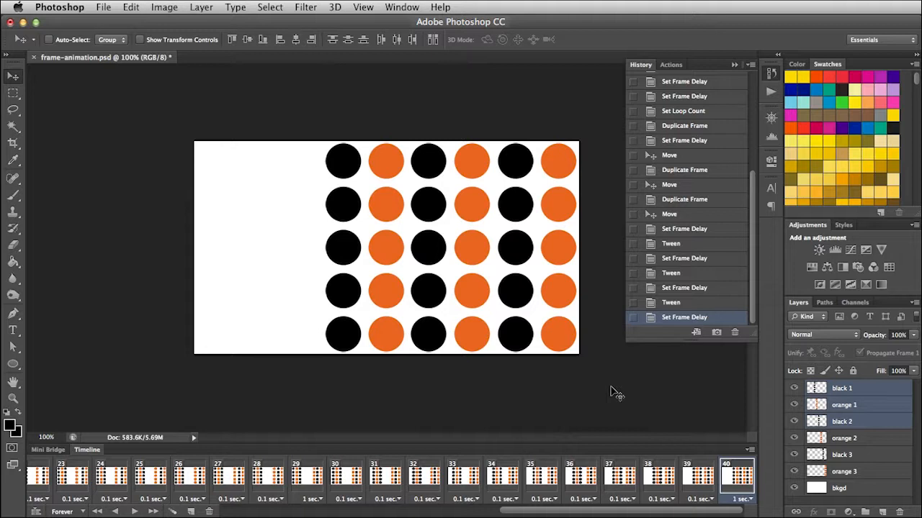
- Copy frames 1 through 7 from the start of the animation timeline
drag(533, 511, 252, 512)
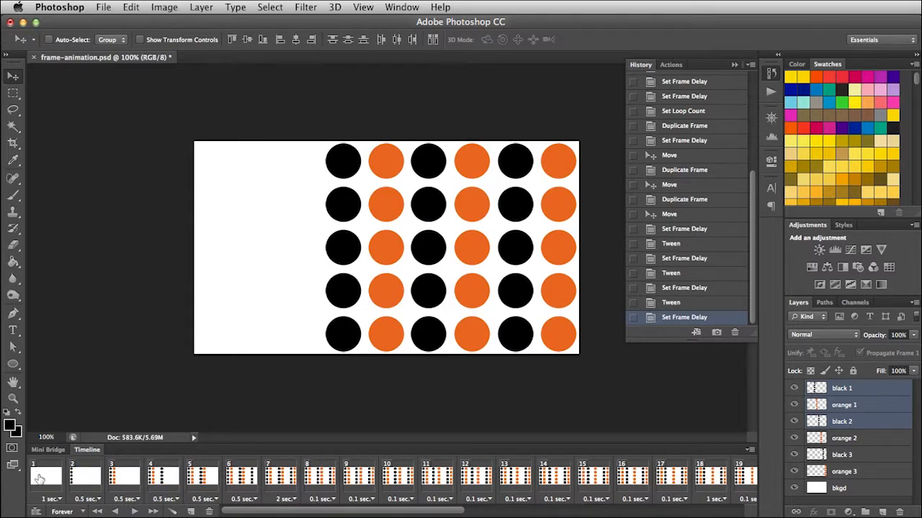
click(41, 479)
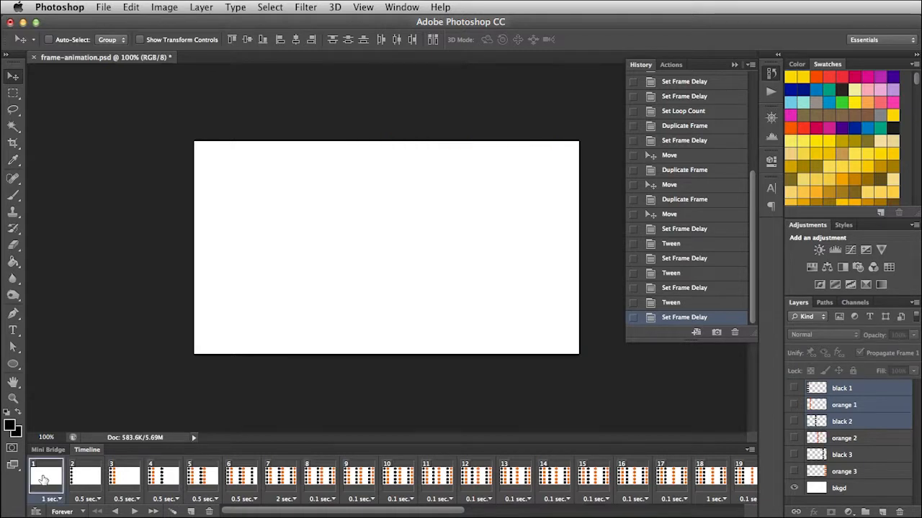
shift+click(278, 477)
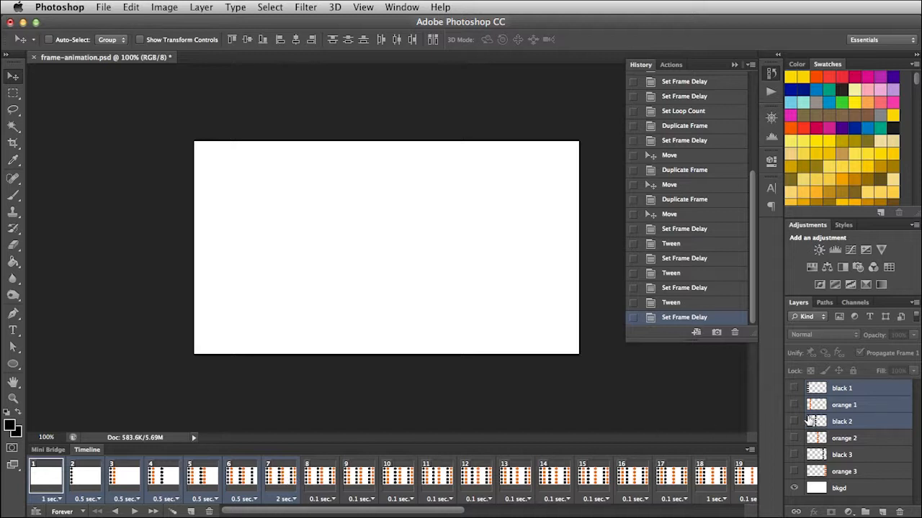
click(751, 452)
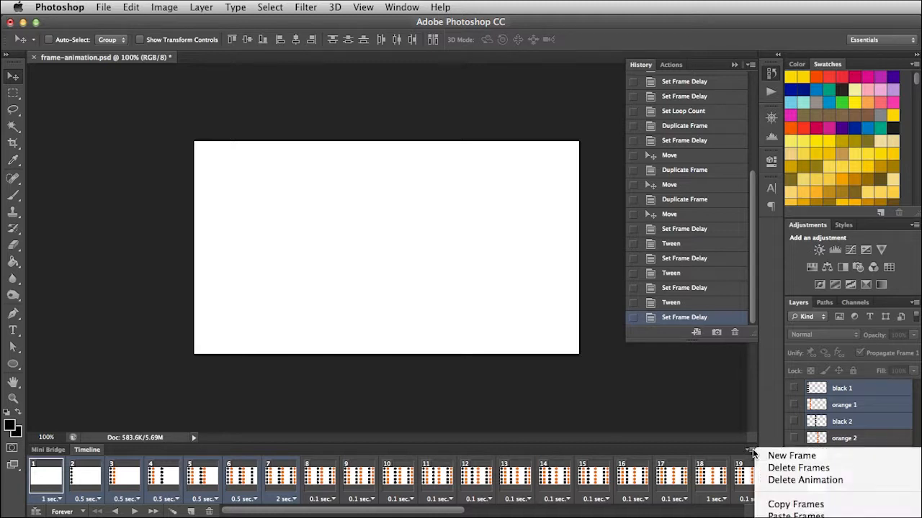
click(806, 506)
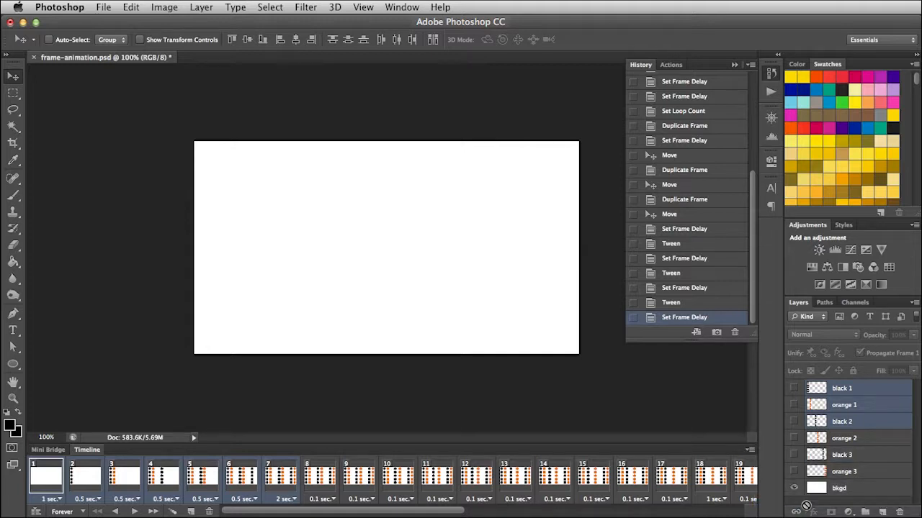
- Paste the copied frames after frame 40 at the end of the animation timeline
drag(459, 511, 742, 515)
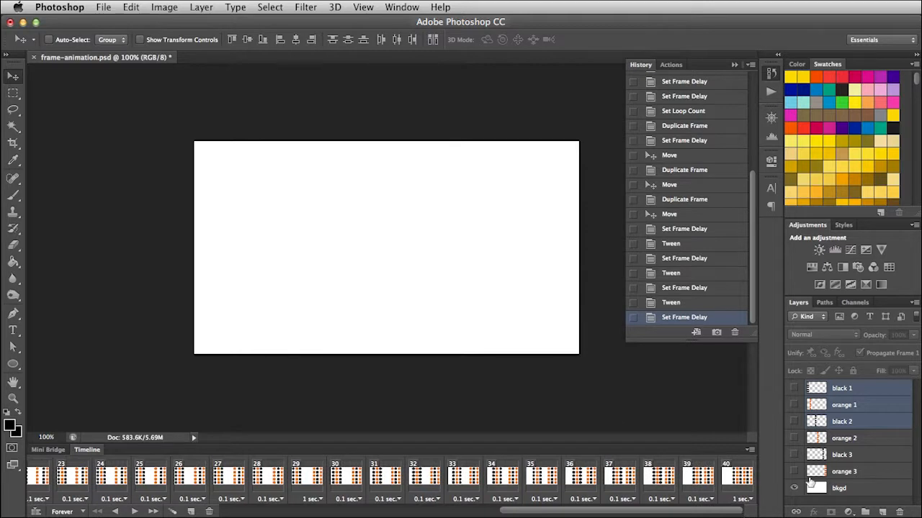
click(729, 478)
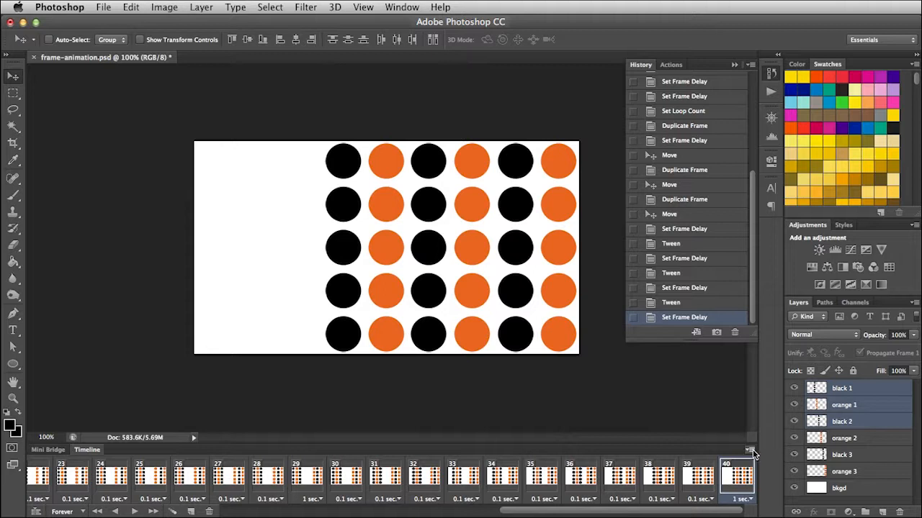
click(751, 450)
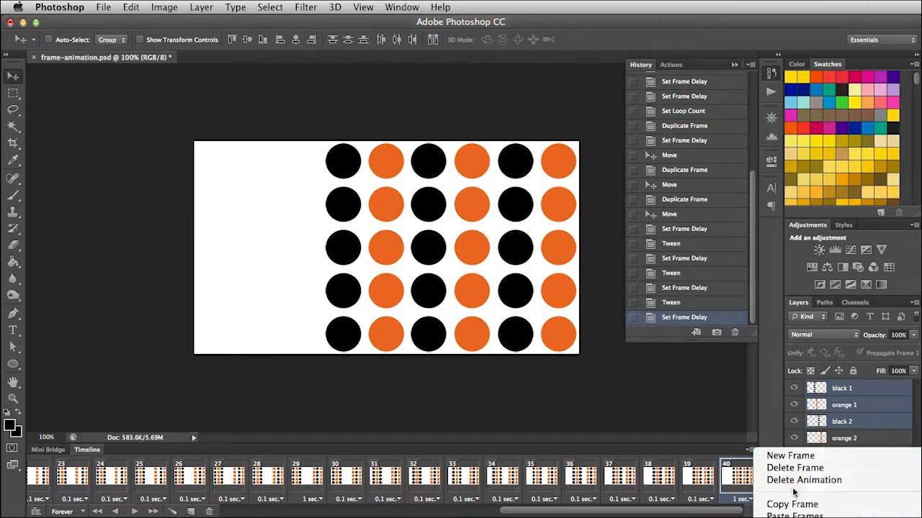
click(794, 516)
drag(753, 387, 427, 303)
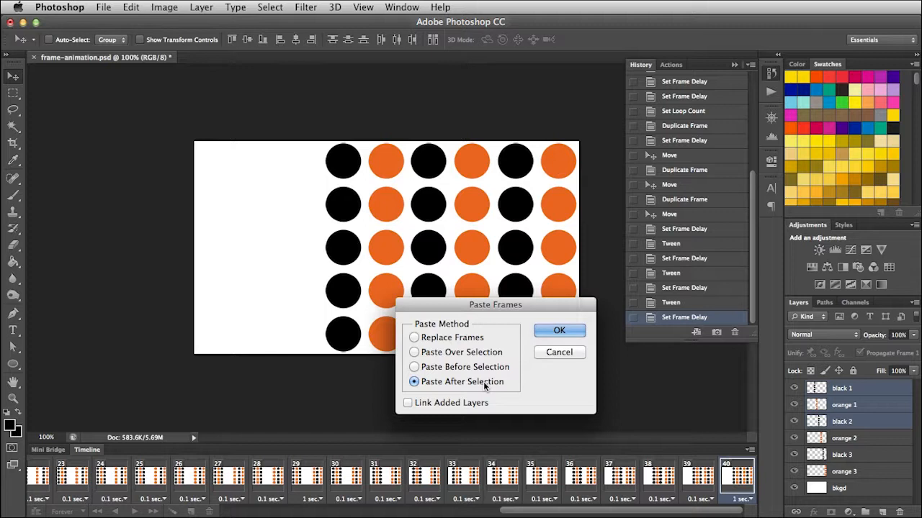
click(557, 332)
- Examine frame 40 and the pasted frames 41 to 47 to check the order in which the dot columns appear
drag(569, 511, 663, 513)
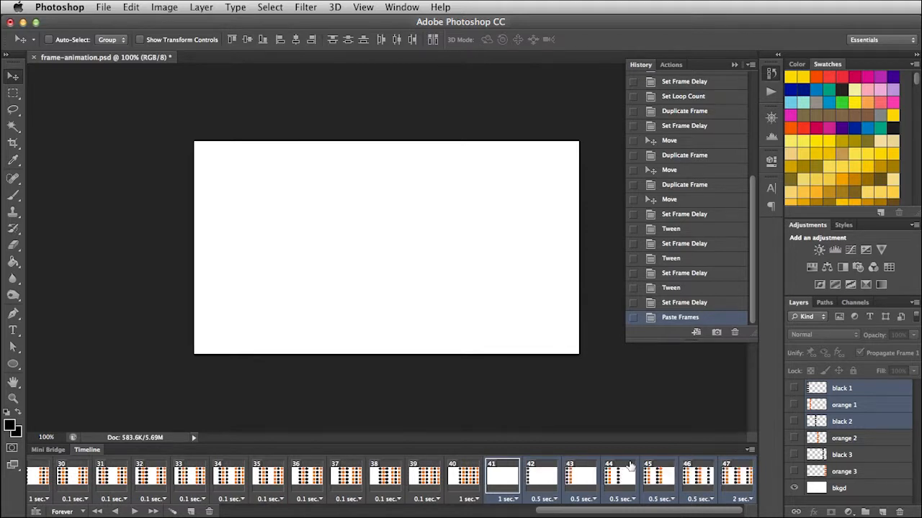
click(471, 483)
click(504, 481)
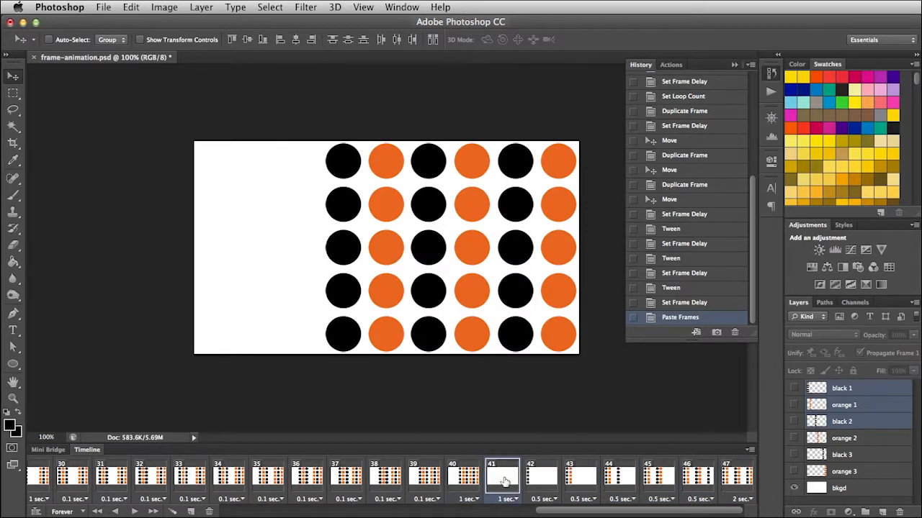
click(534, 480)
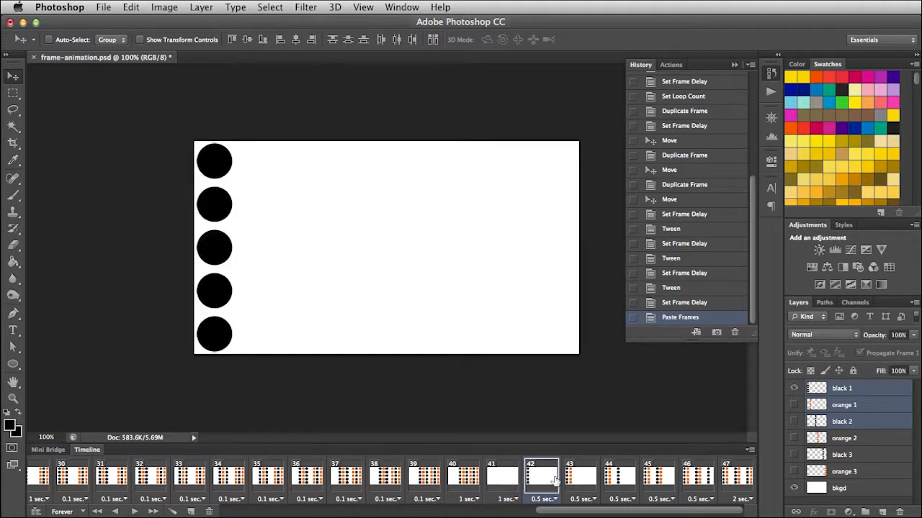
click(581, 481)
click(620, 481)
click(736, 481)
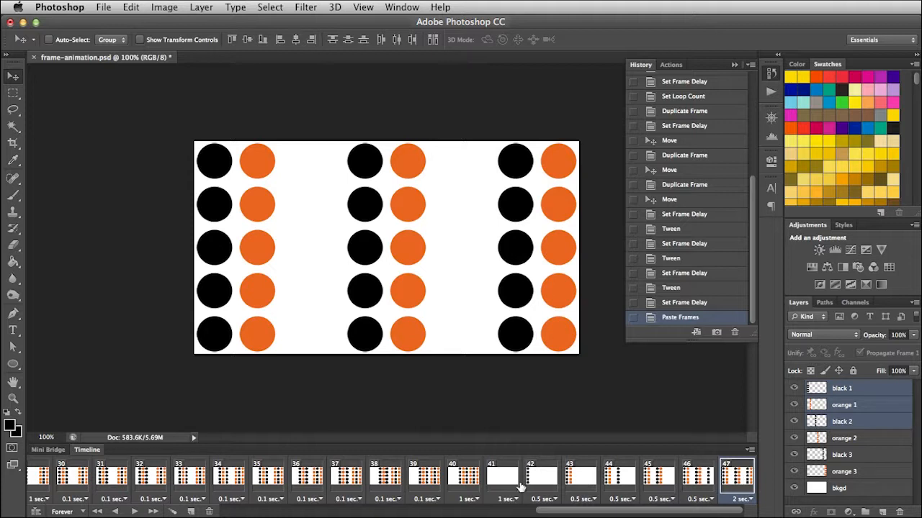
click(467, 477)
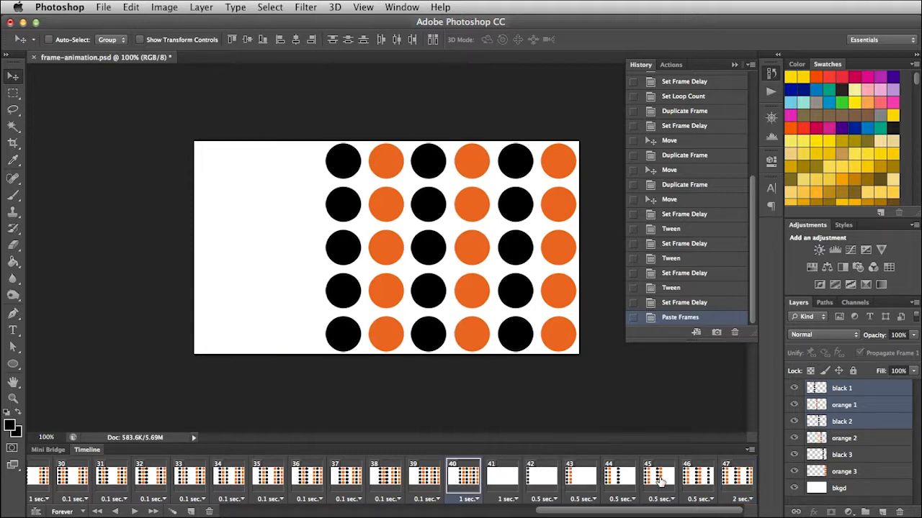
click(738, 481)
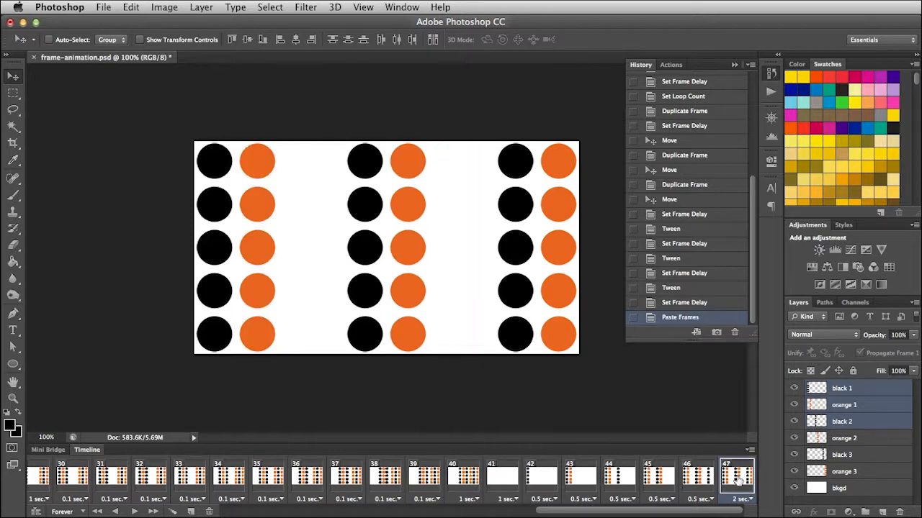
click(700, 480)
click(662, 478)
click(620, 478)
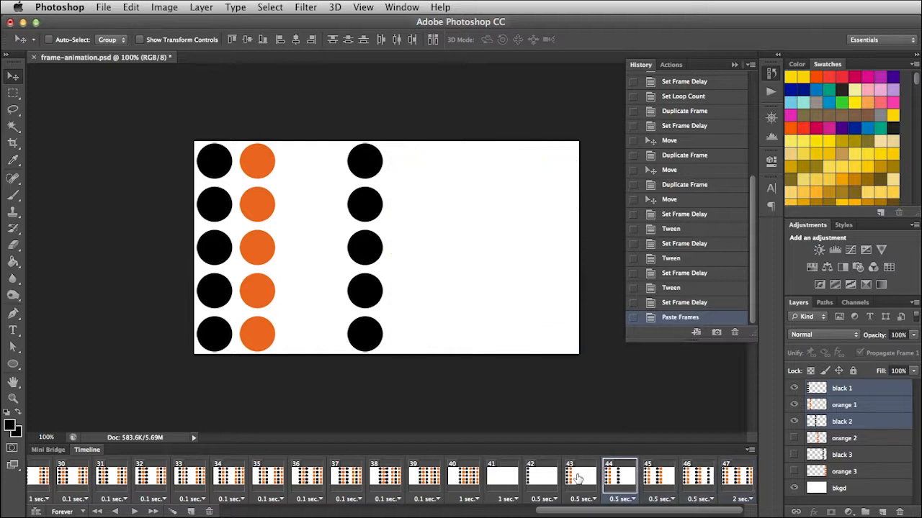
- Reverse the order of pasted frames 41 through 47
click(506, 479)
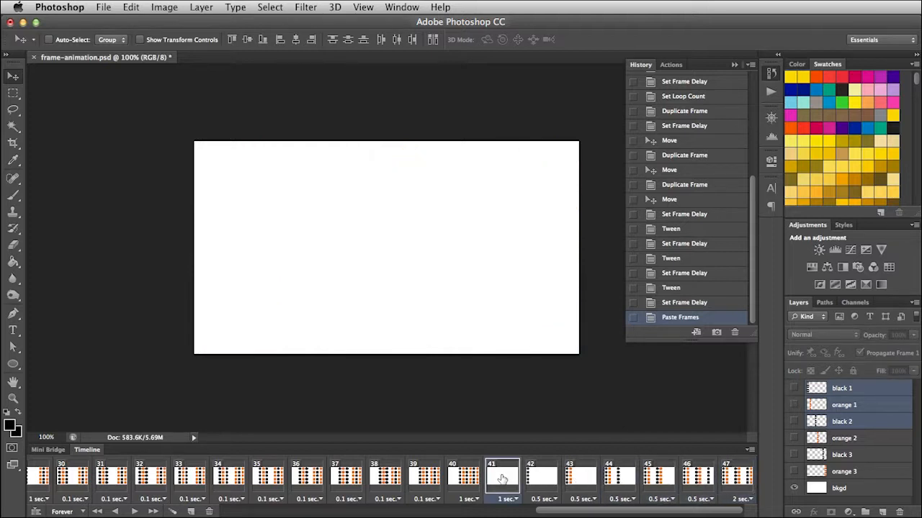
shift+click(736, 481)
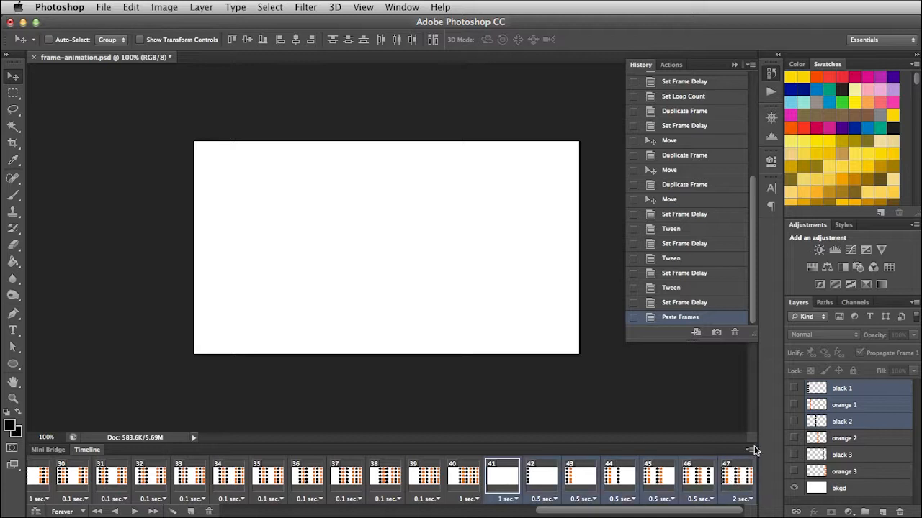
click(752, 450)
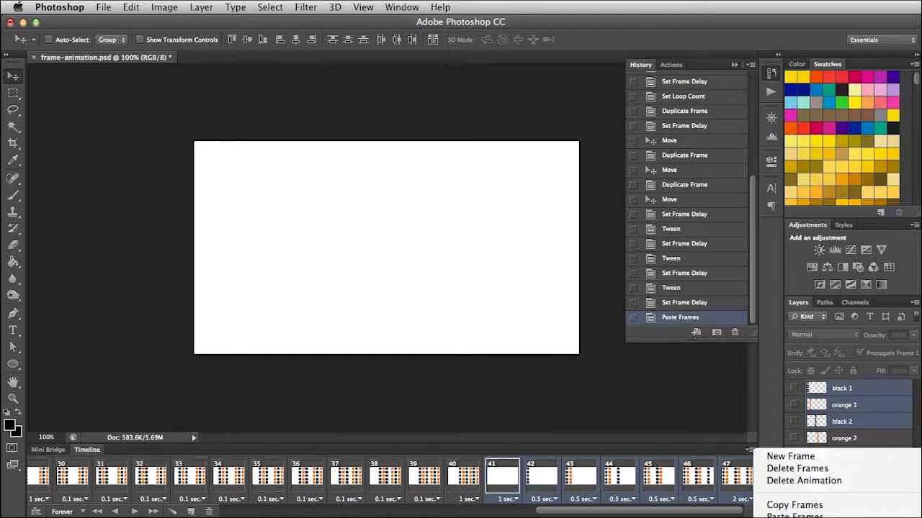
click(795, 517)
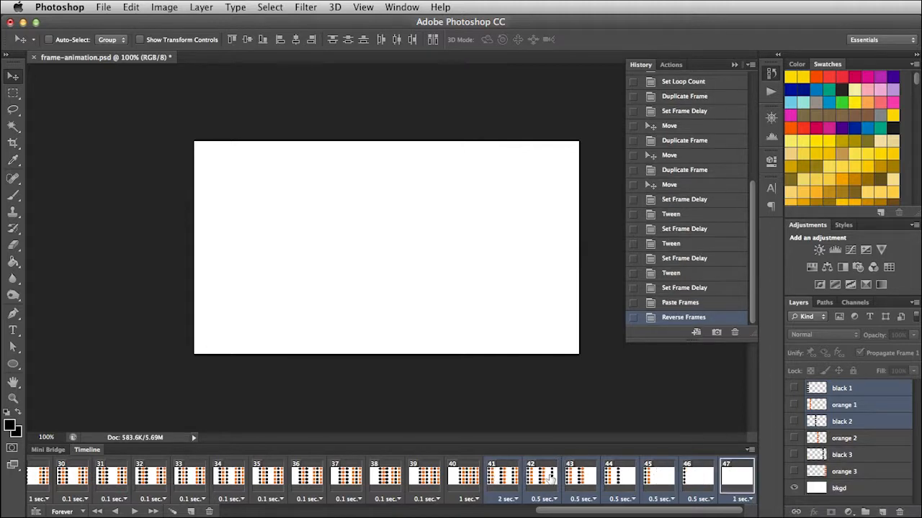
- Examine the reversed frames 41 to 47 one by one to check how the dot columns disappear
click(500, 475)
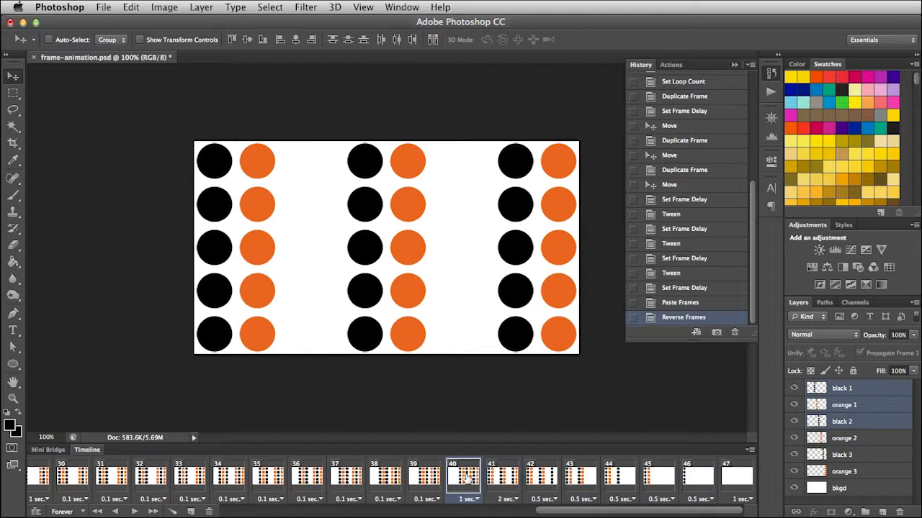
click(543, 476)
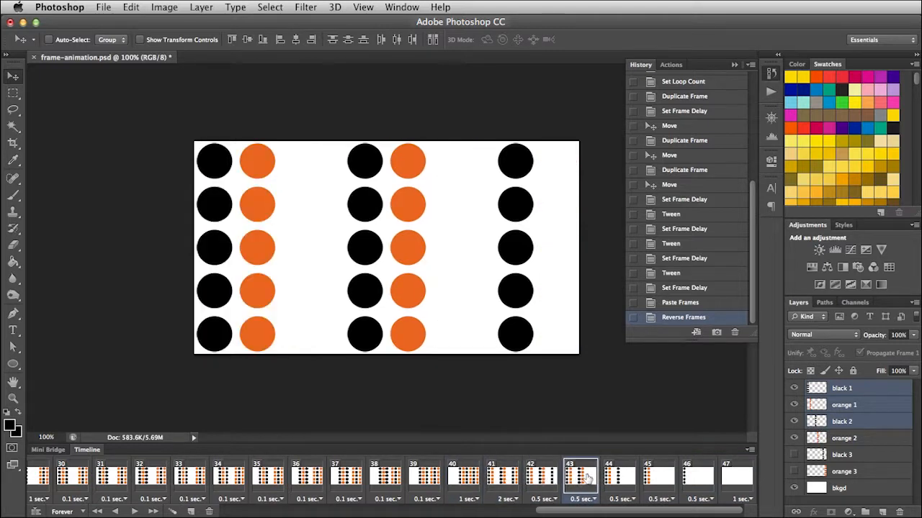
click(584, 478)
click(624, 478)
click(654, 478)
click(684, 479)
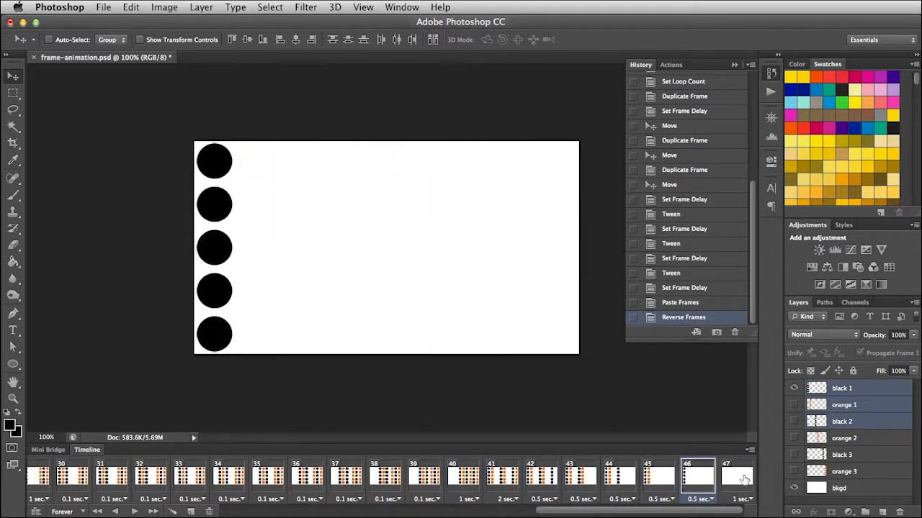
click(745, 480)
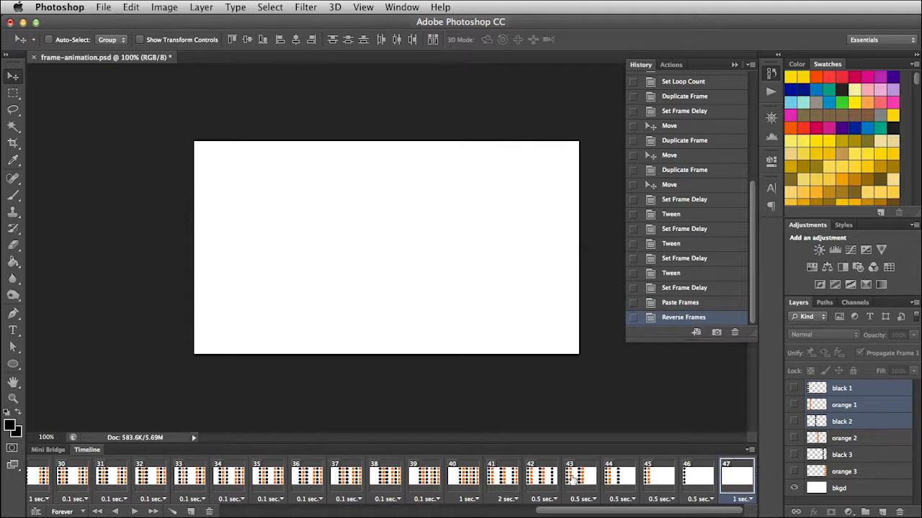
- Compare frame 40 with frame 41, and play the animation to check the transition between them
click(458, 478)
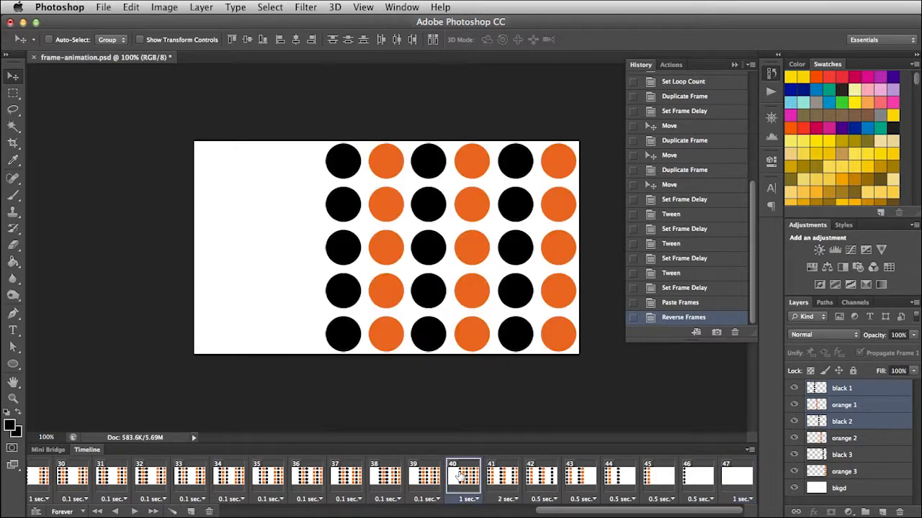
click(504, 477)
click(134, 511)
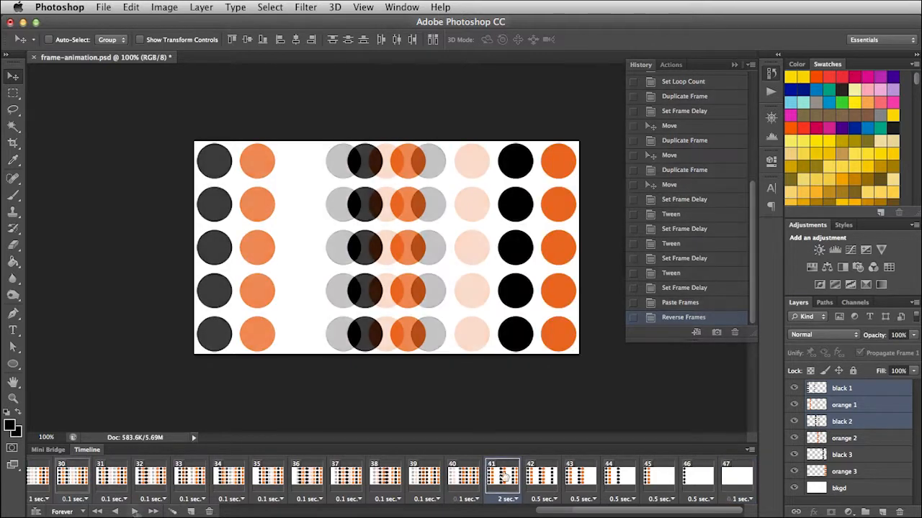
click(136, 511)
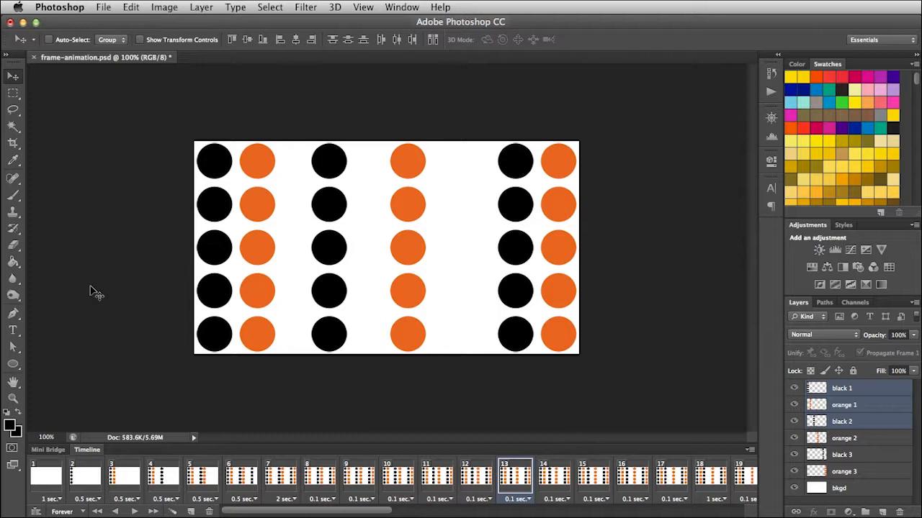
- Open the animation in Save for Web, show the Optimized view and play the GIF preview, keeping Transparency enabled
click(102, 7)
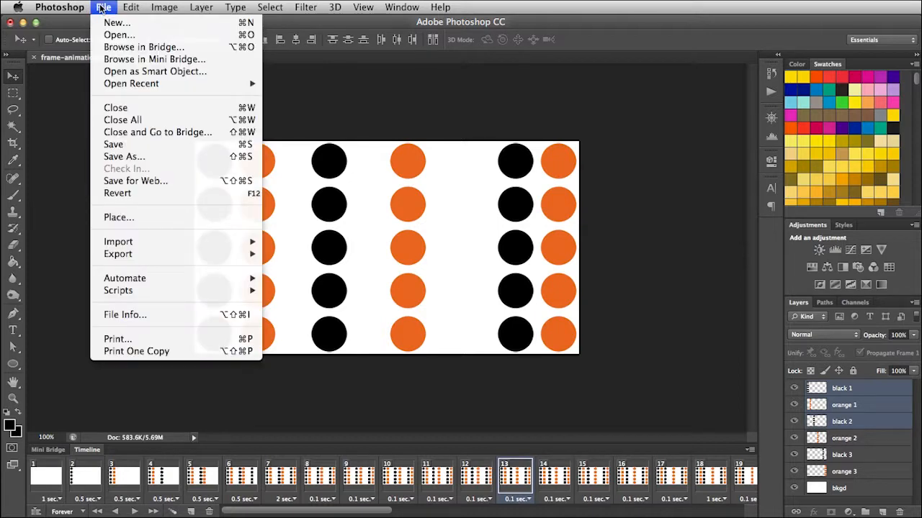
click(151, 181)
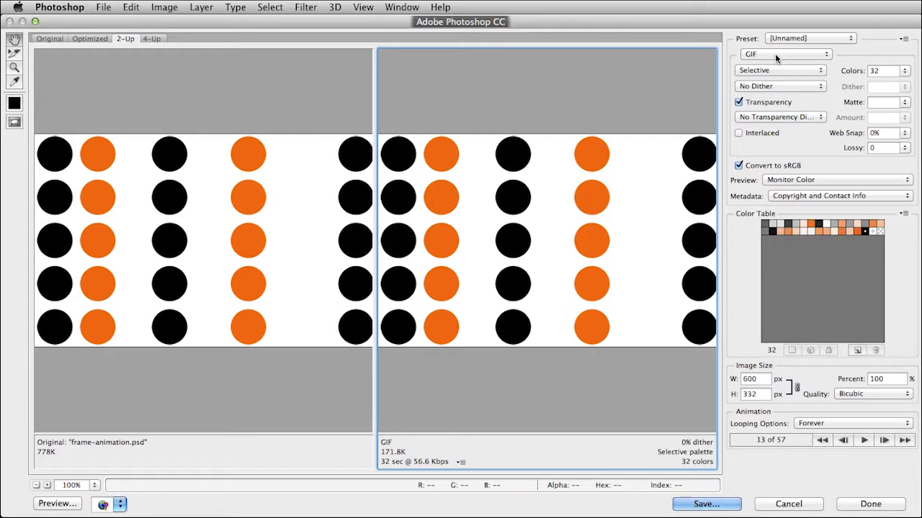
click(87, 40)
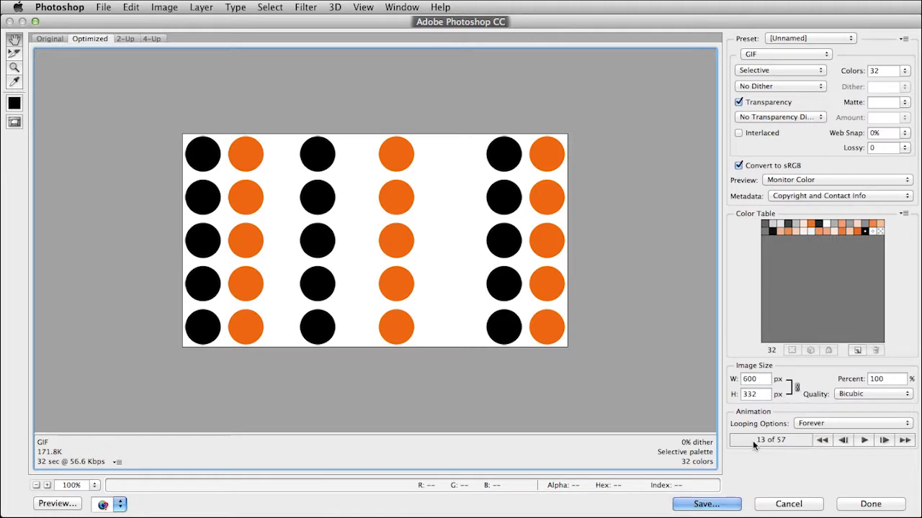
click(865, 440)
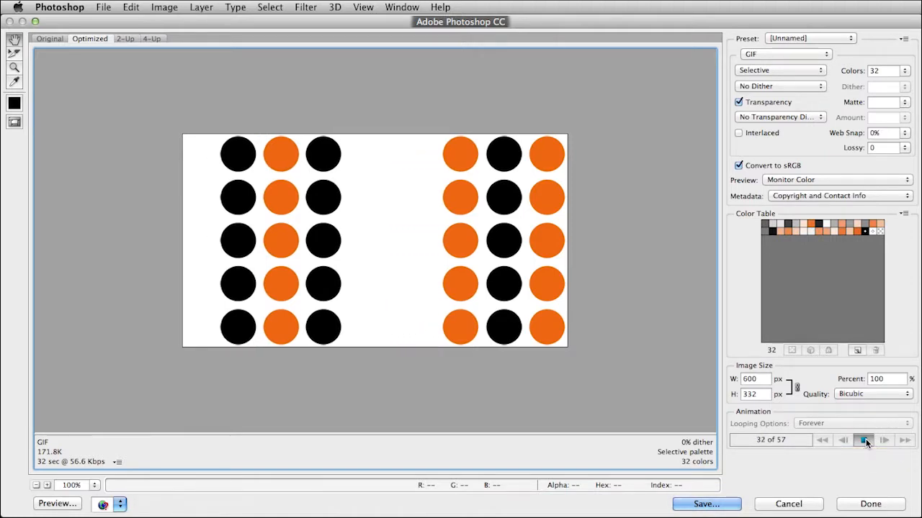
click(866, 441)
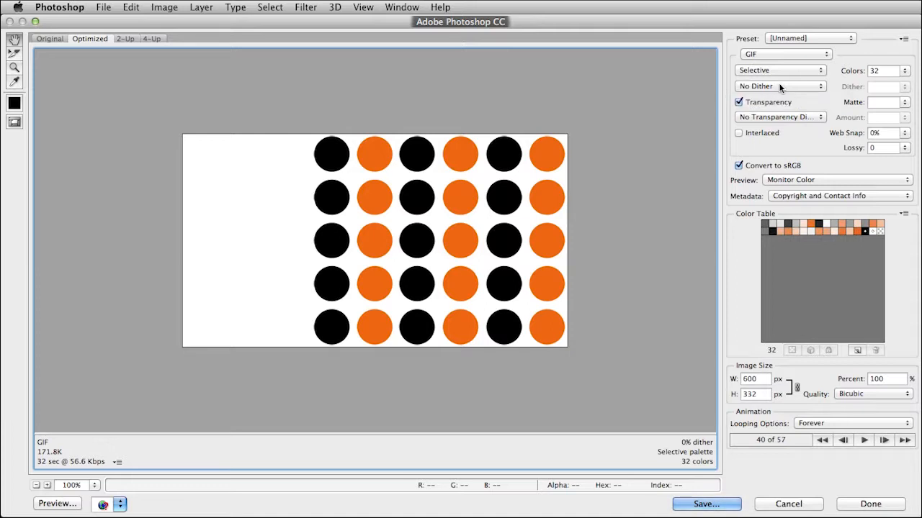
click(738, 103)
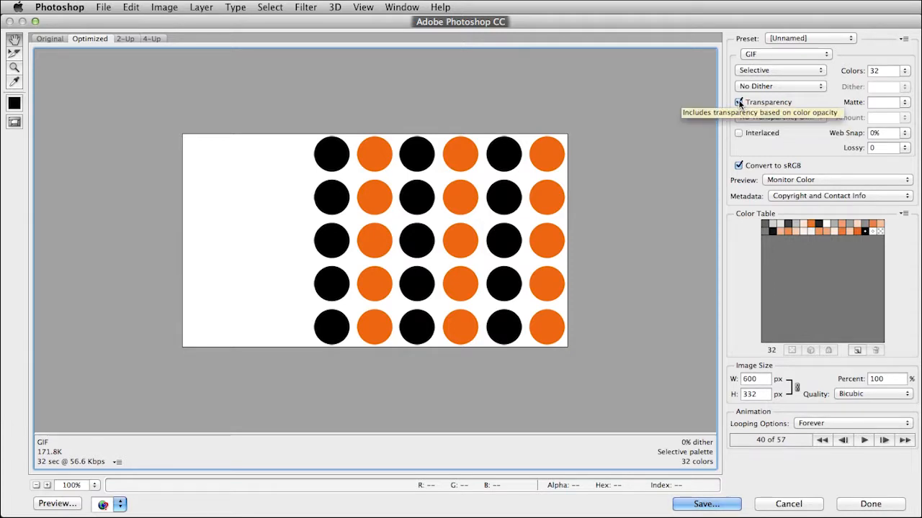
click(739, 102)
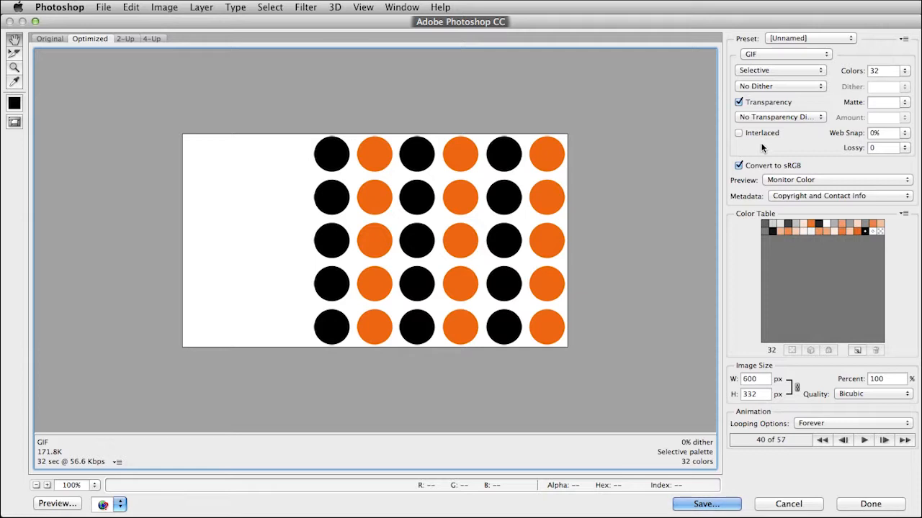
- Save the optimized GIF as frame-animation.gif in the Desktop folder site/inclass/week03/images
click(702, 504)
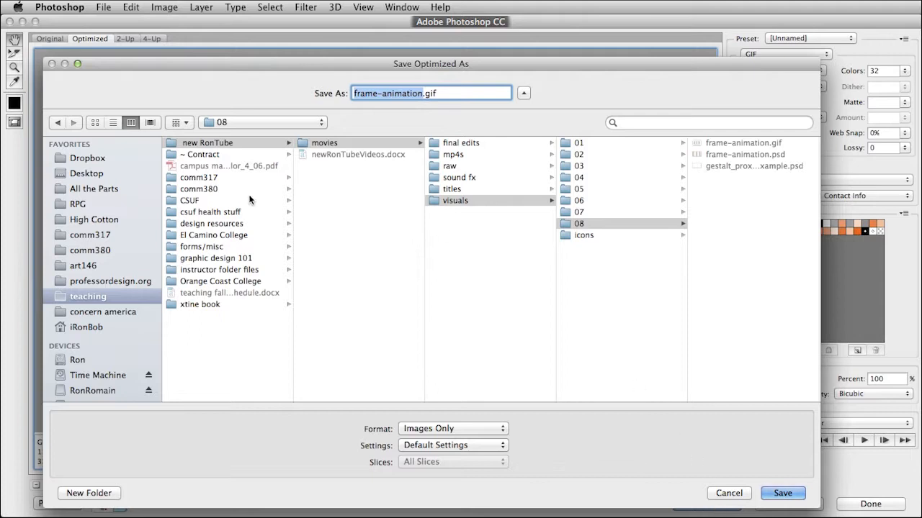
click(82, 172)
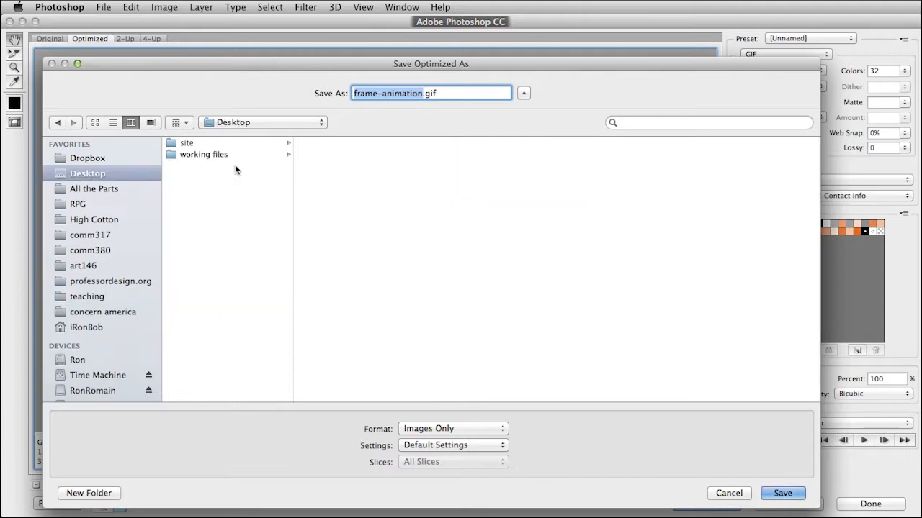
click(198, 144)
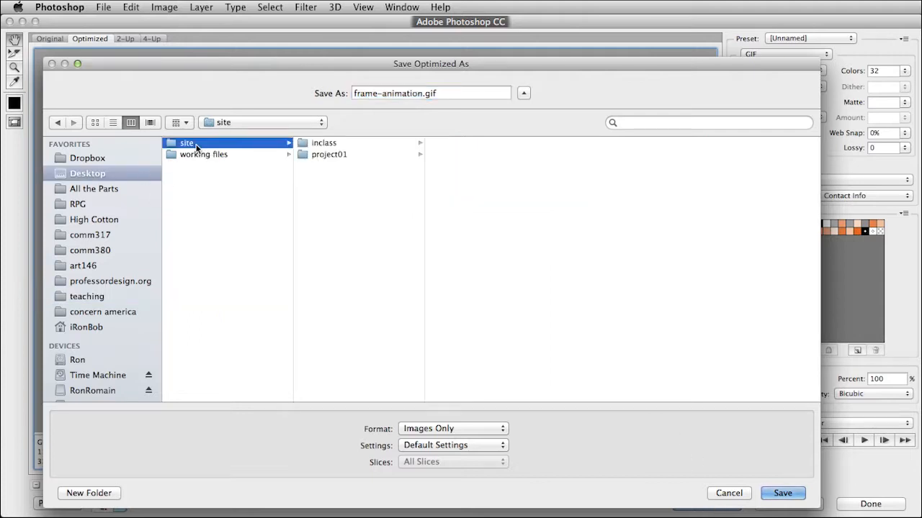
click(327, 143)
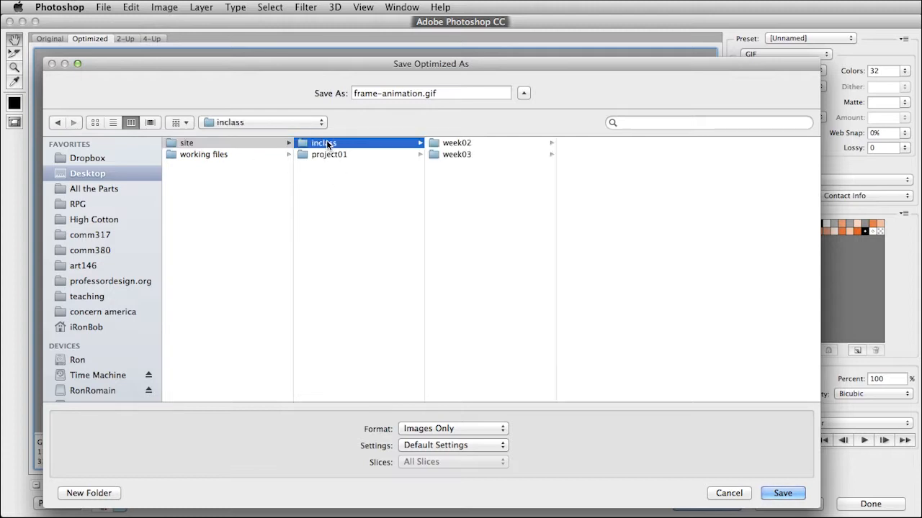
click(449, 153)
click(590, 143)
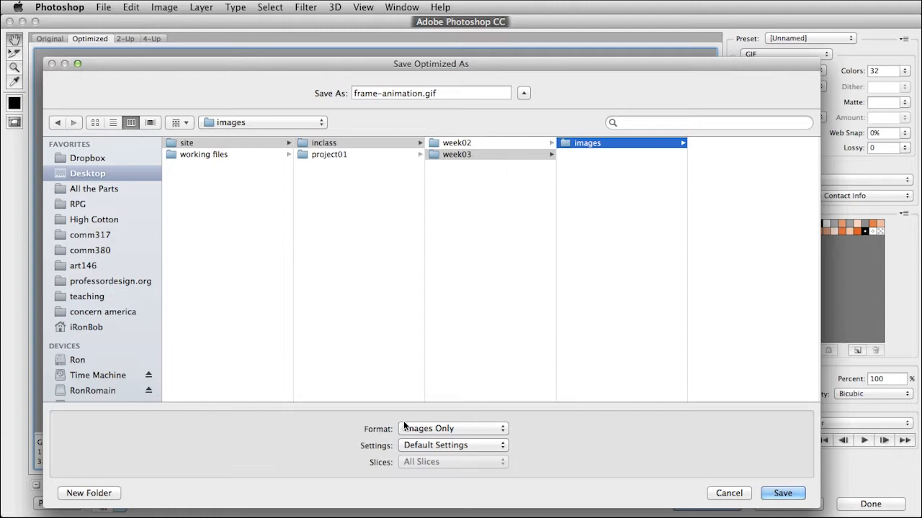
click(783, 493)
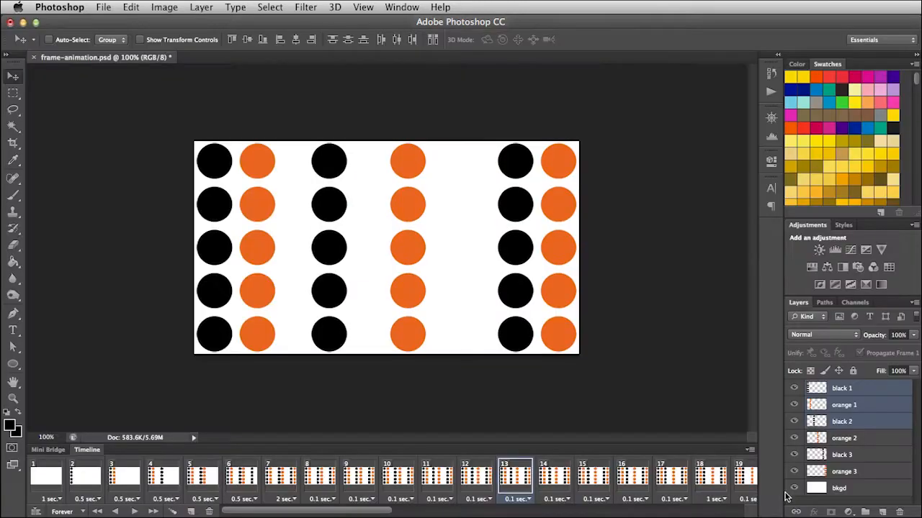